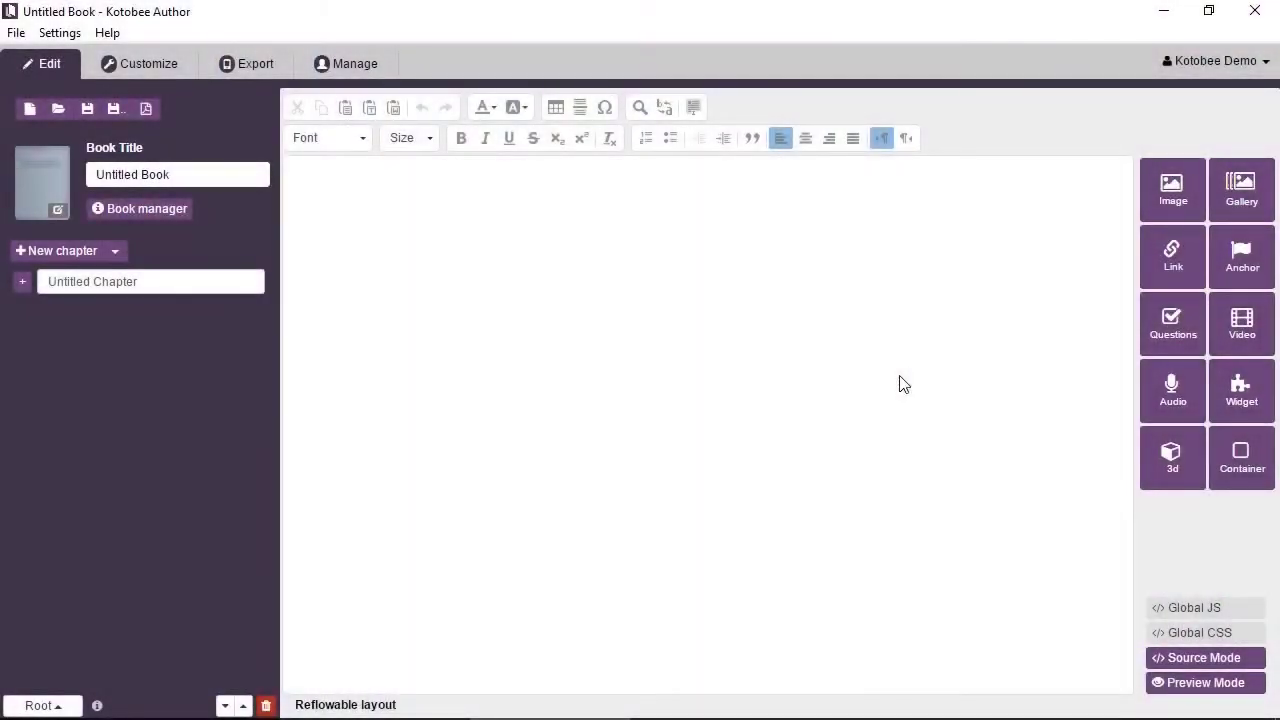
Go to Manage > Hosted Libraries and check the library list, with the empty Kotobee Shared Library selected
{"action": "left_click", "coordinate": [901, 376]}
{"action": "left_click", "coordinate": [370, 63]}
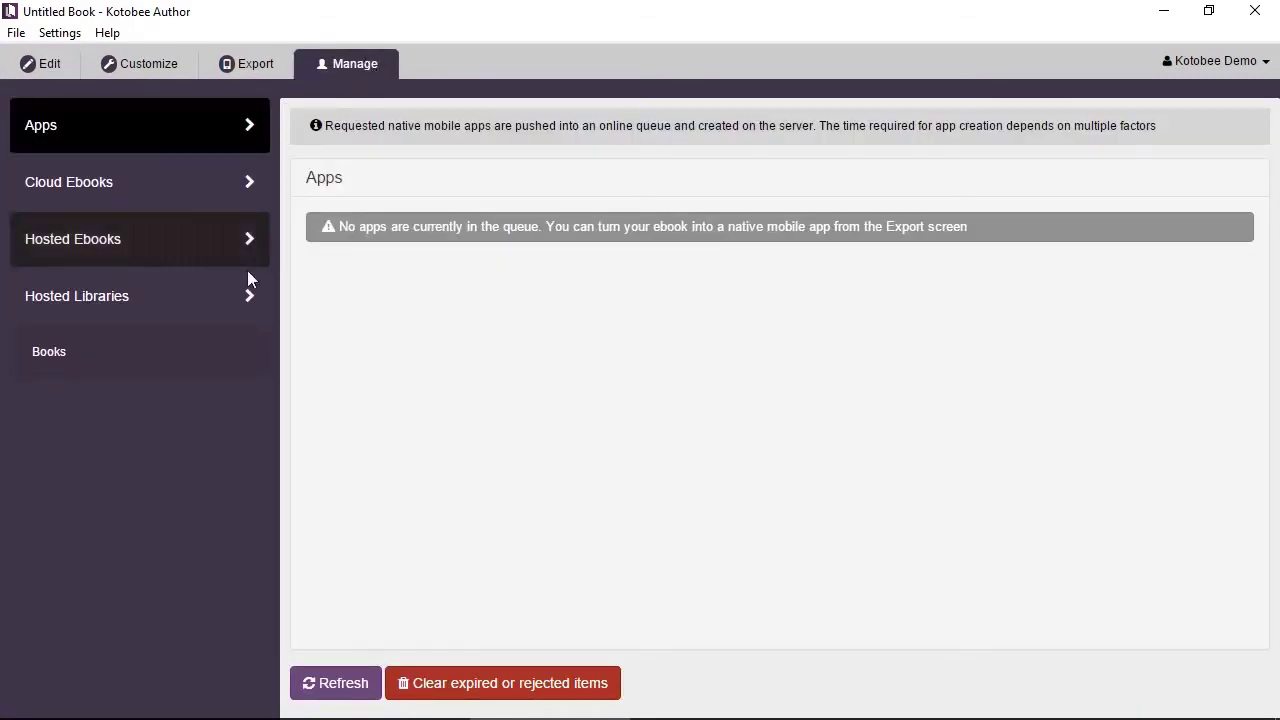
{"action": "left_click", "coordinate": [218, 296]}
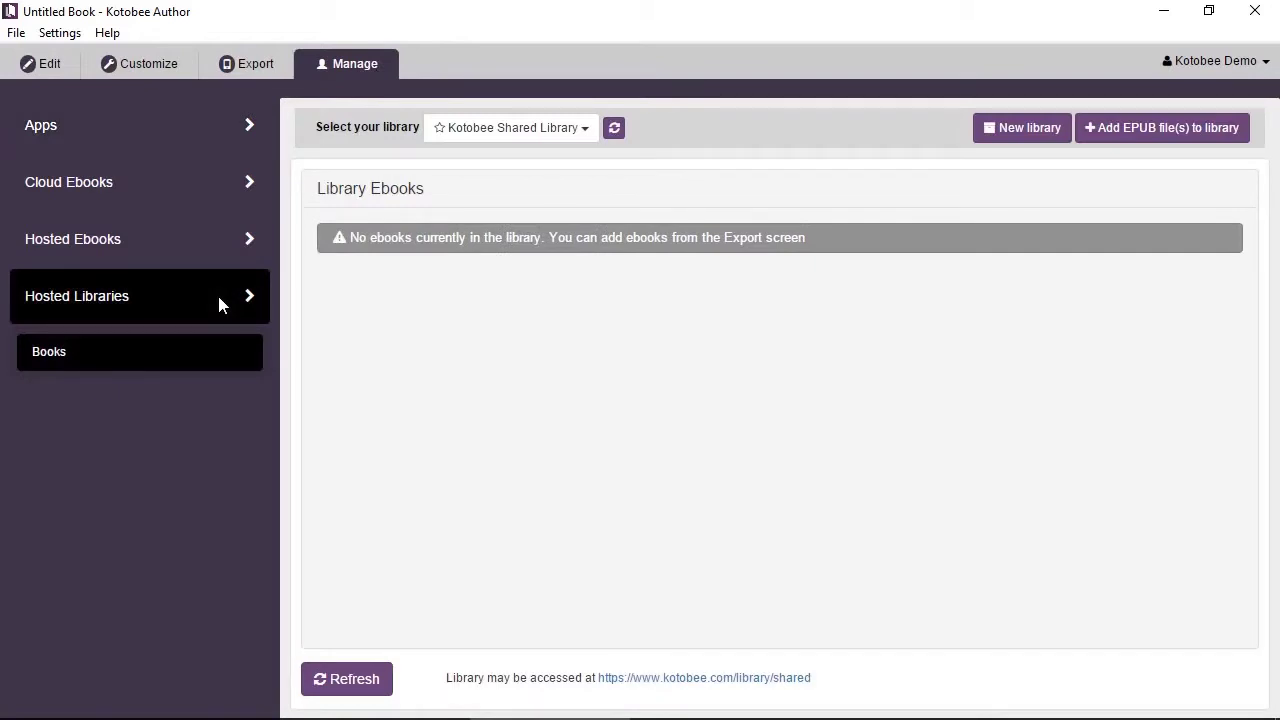
{"action": "left_click", "coordinate": [458, 136]}
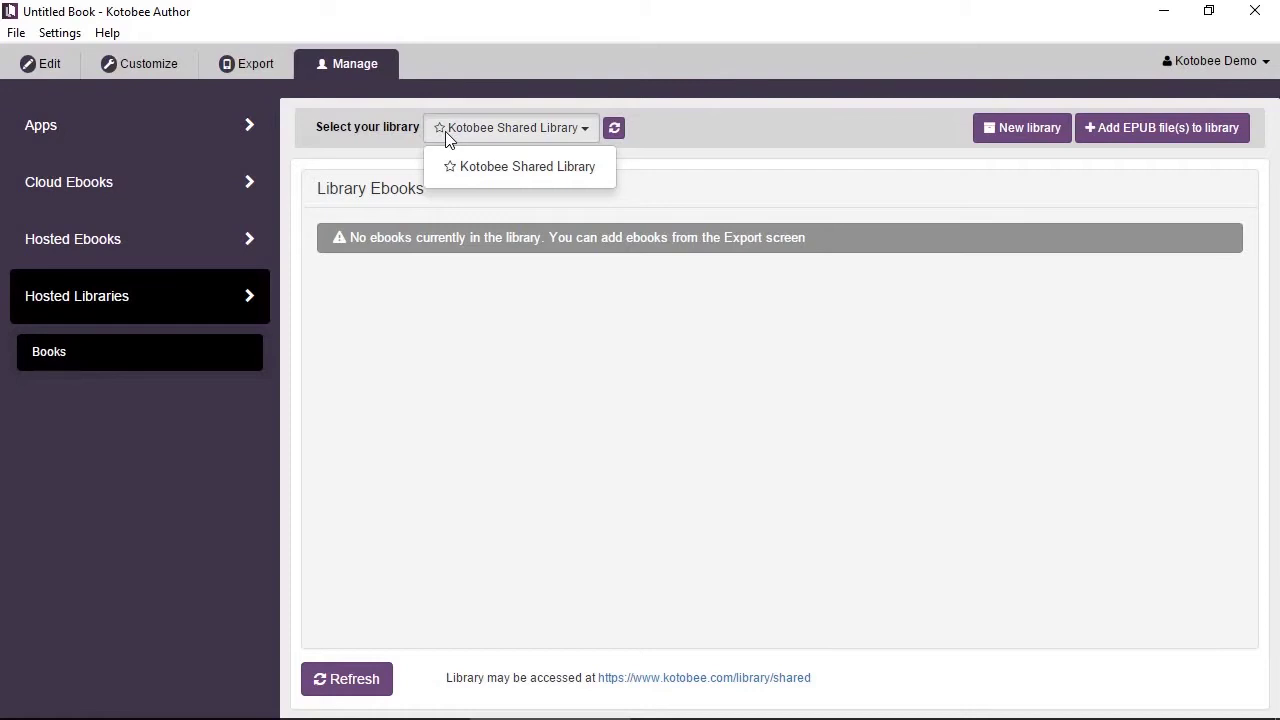
Try creating library 'My first library' with alias 'firstlibrary', which the current subscription refuses
{"action": "left_click", "coordinate": [447, 136]}
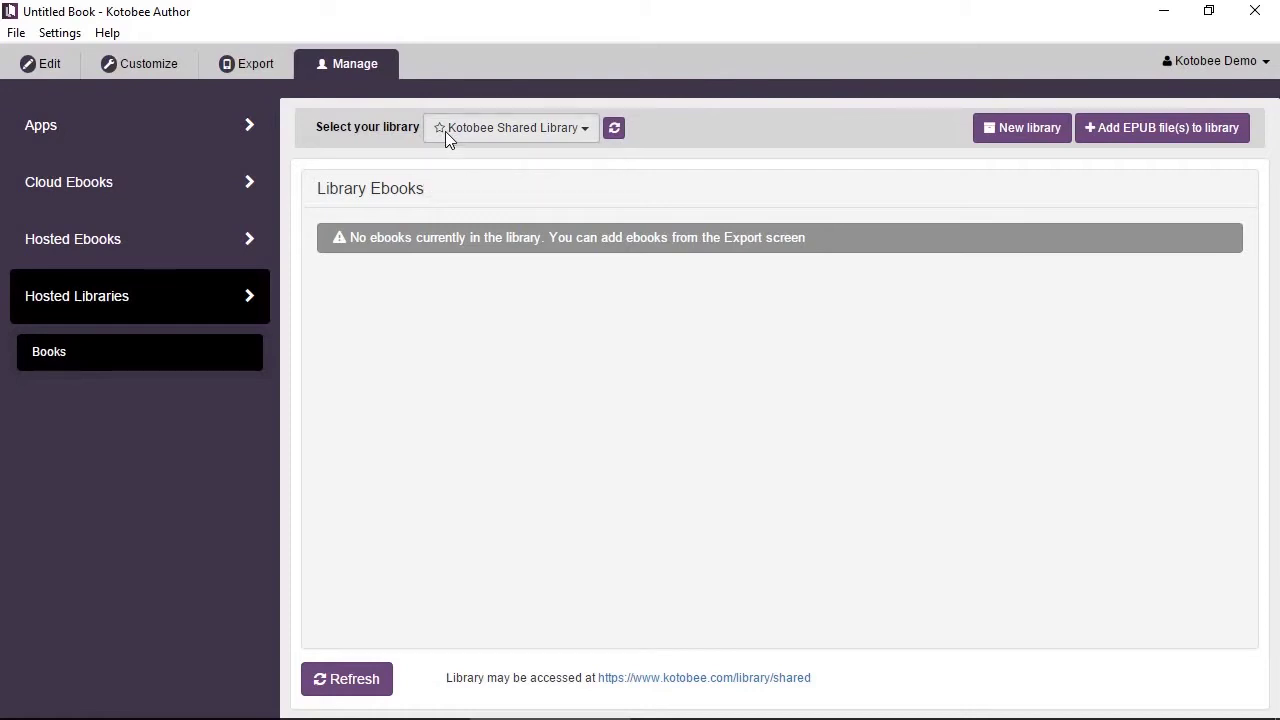
{"action": "left_click", "coordinate": [997, 130]}
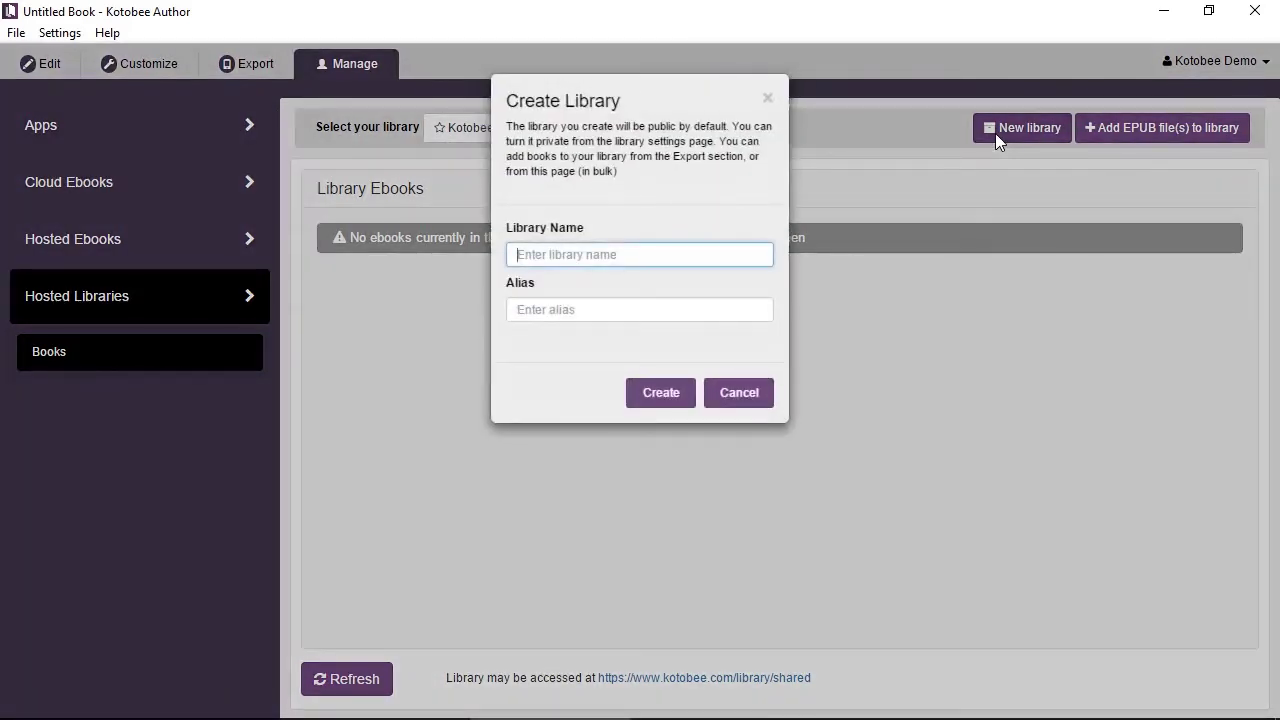
{"action": "type", "text": "My first library"}
{"action": "key", "text": "Tab"}
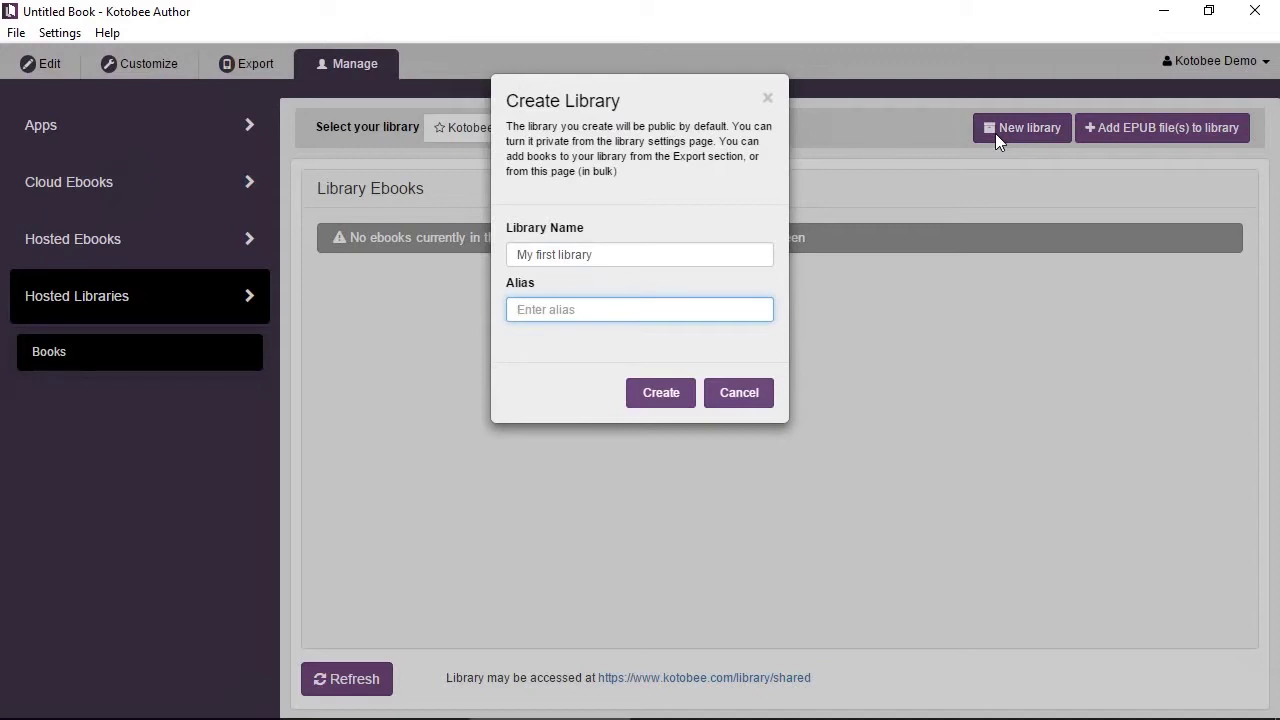
{"action": "type", "text": "firstlibrary"}
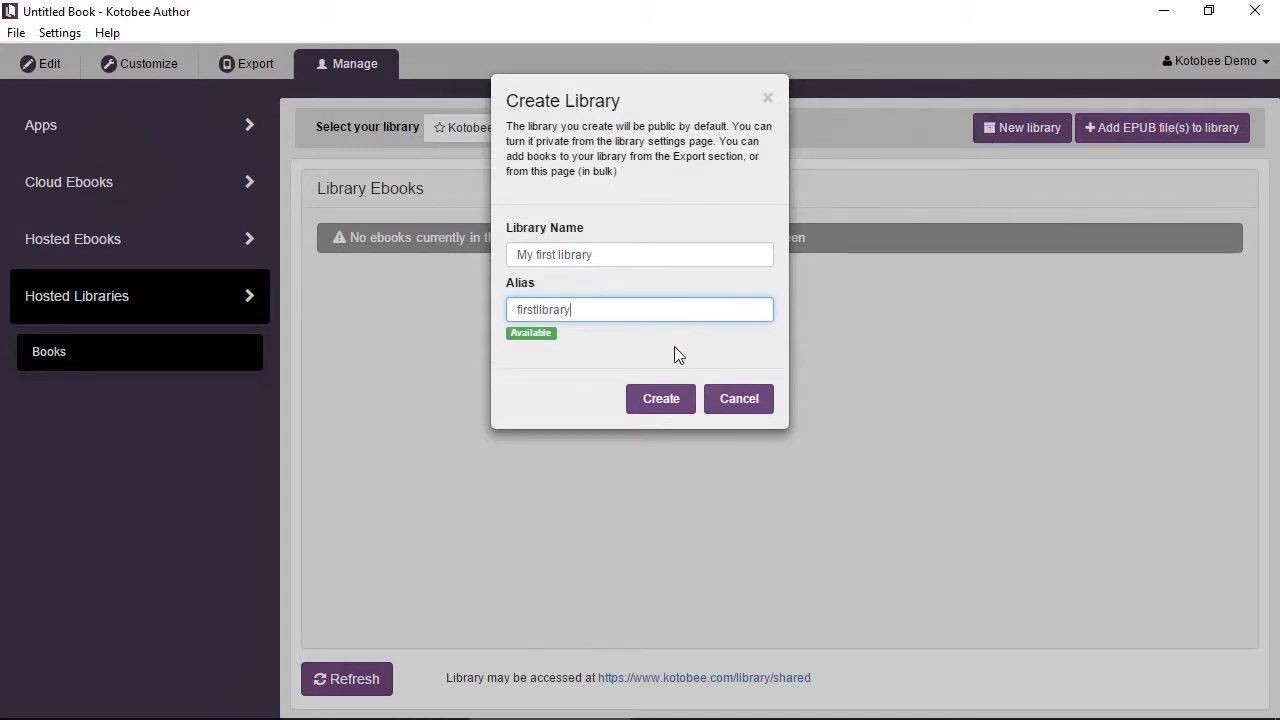
{"action": "left_click", "coordinate": [673, 399]}
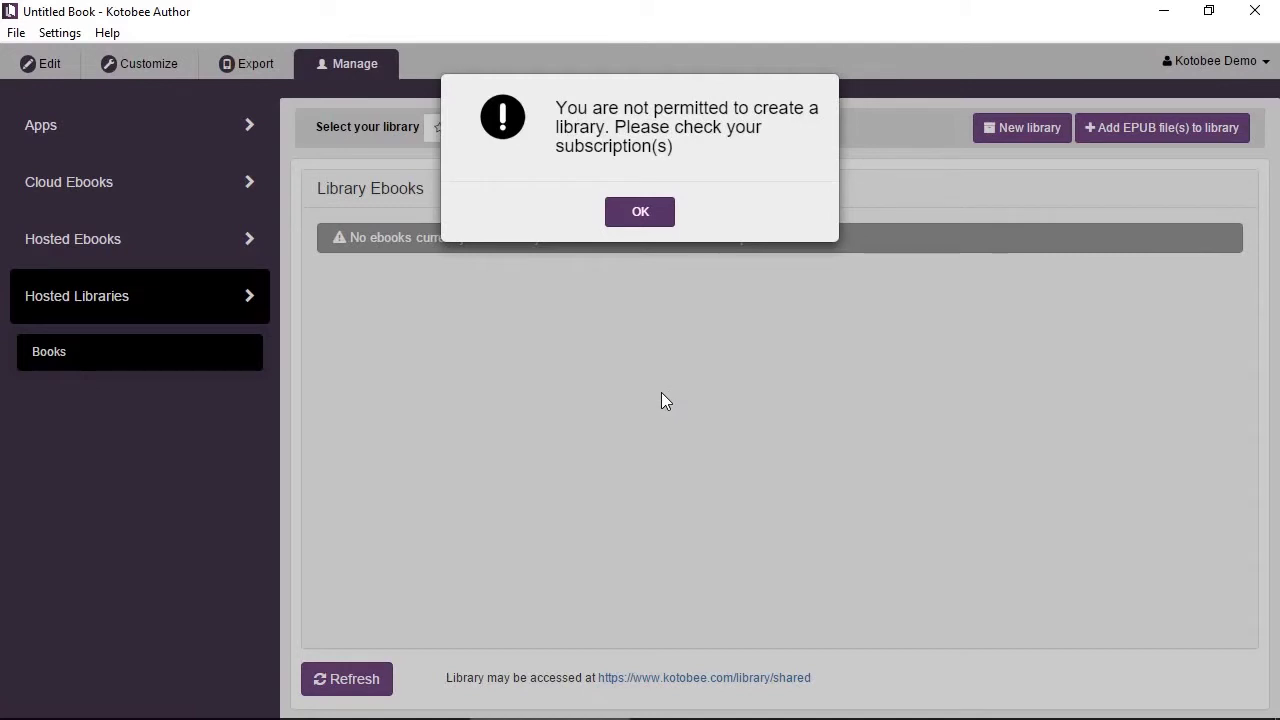
Dismiss the warning and start a Hosted Library free trial from the Kotobee pricing page in Chrome
{"action": "left_click", "coordinate": [641, 212]}
{"action": "mouse_move", "coordinate": [508, 710]}
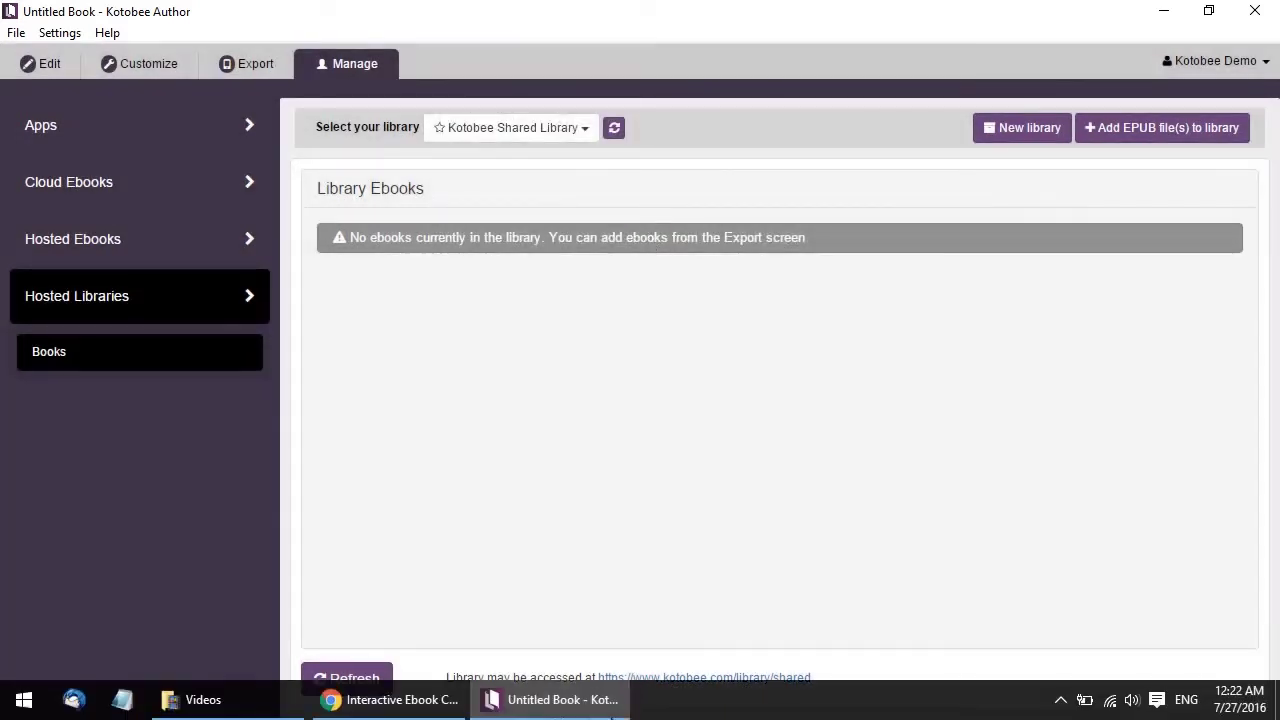
{"action": "left_click", "coordinate": [434, 703]}
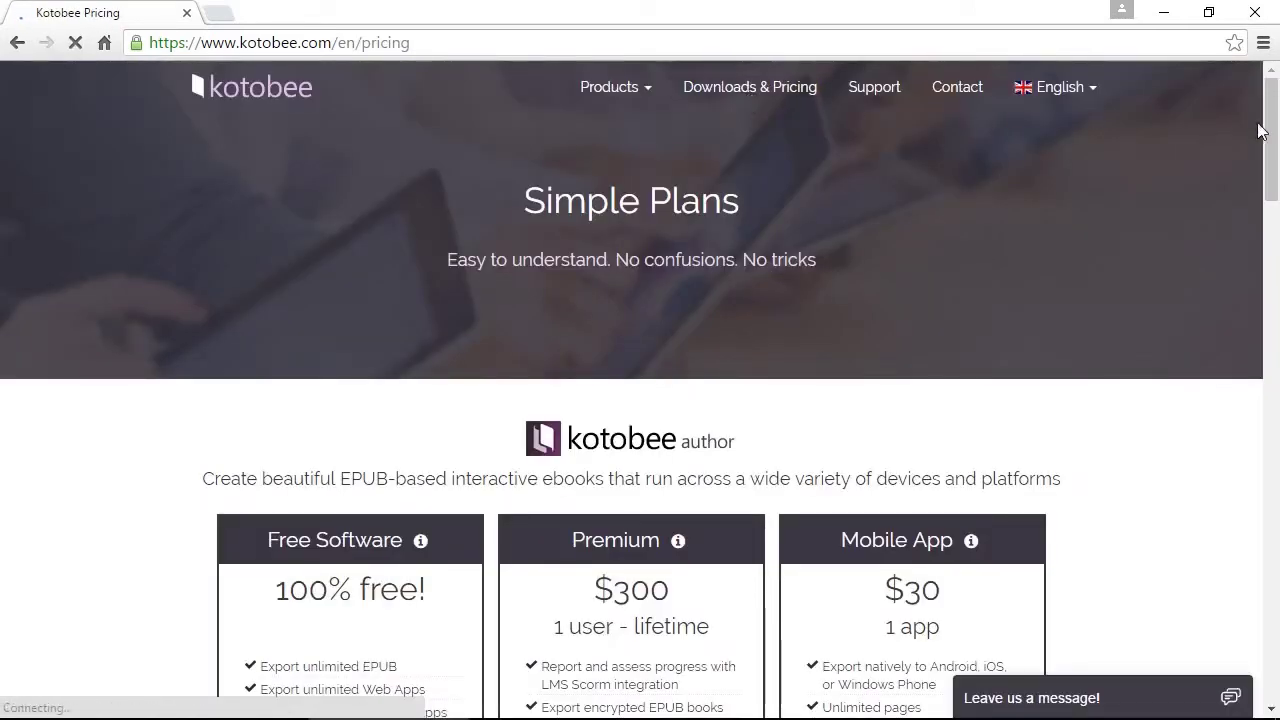
{"action": "left_click_drag", "start_coordinate": [1273, 128], "coordinate": [1277, 277]}
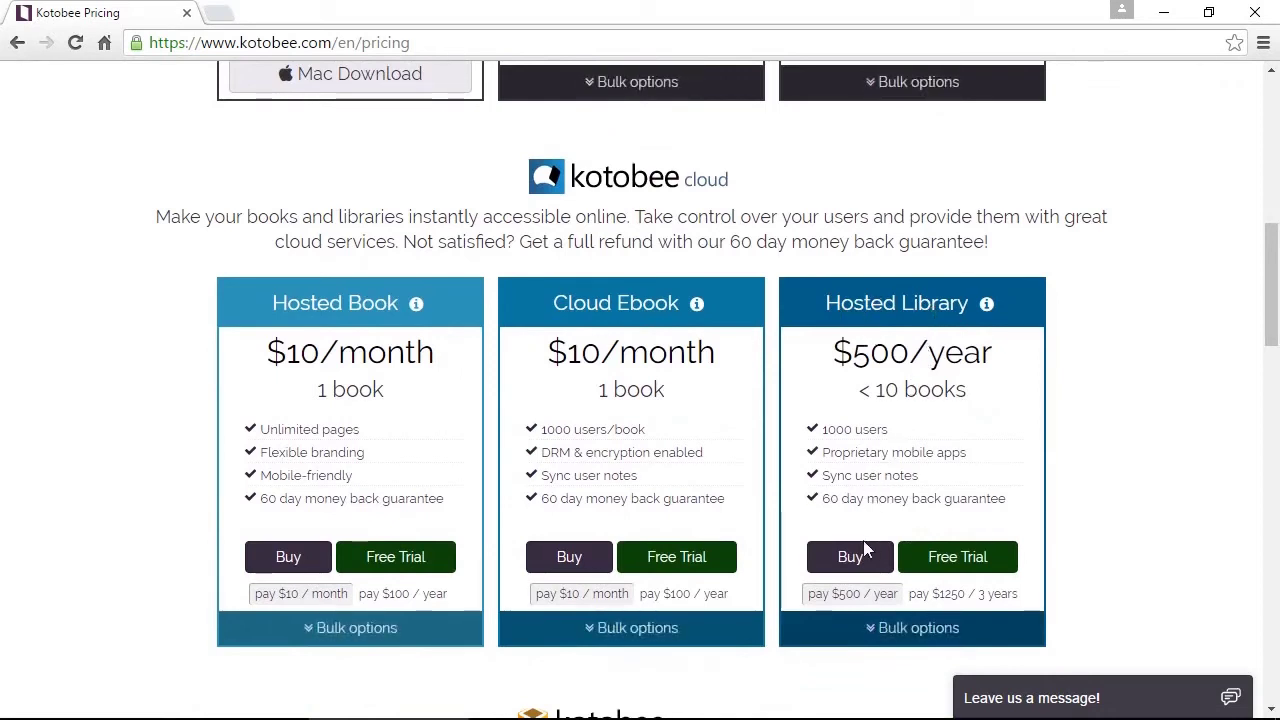
{"action": "left_click", "coordinate": [948, 568]}
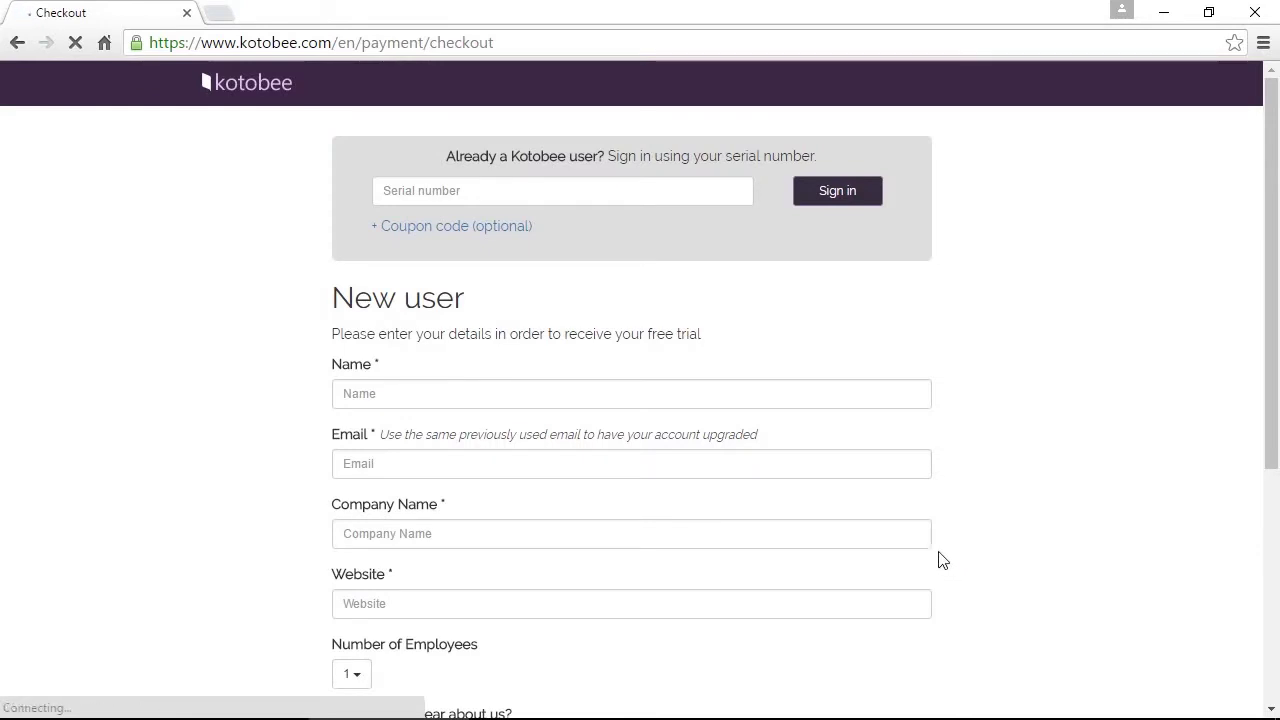
Register the trial by signing in with the pasted serial number, then return to Kotobee Author
{"action": "left_click", "coordinate": [632, 194]}
{"action": "key", "text": "ctrl+v"}
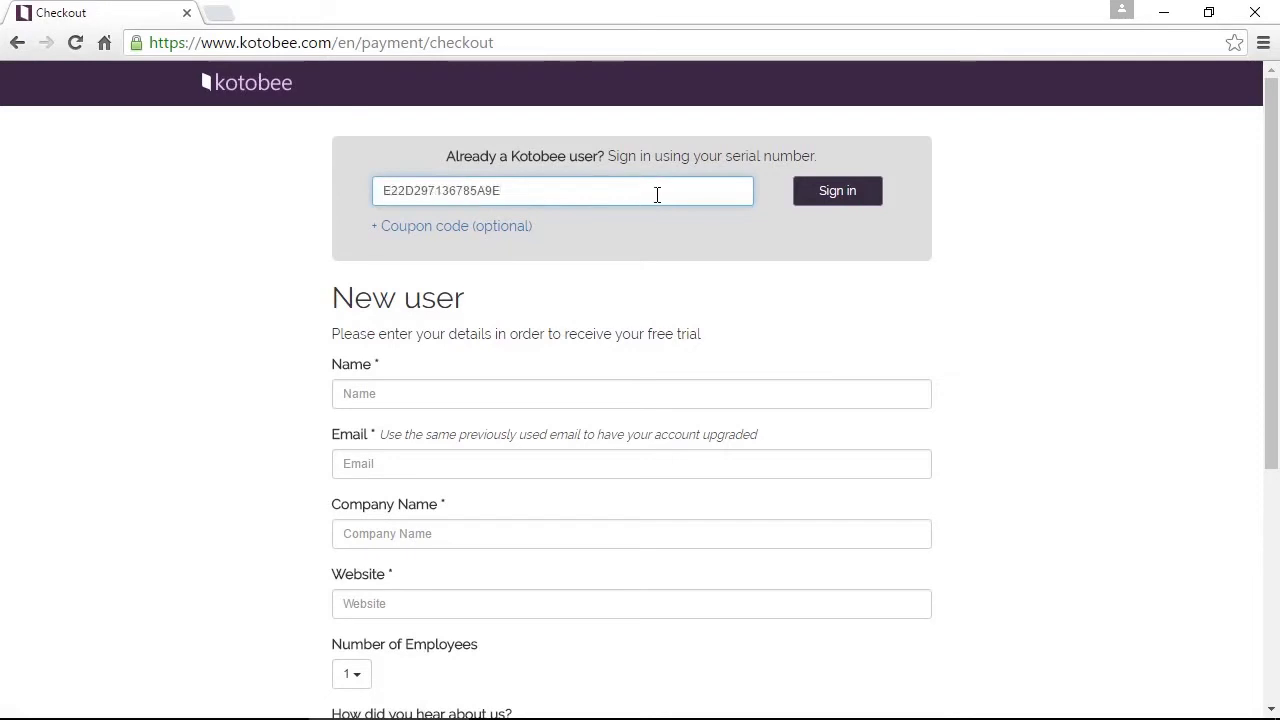
{"action": "left_click", "coordinate": [843, 196]}
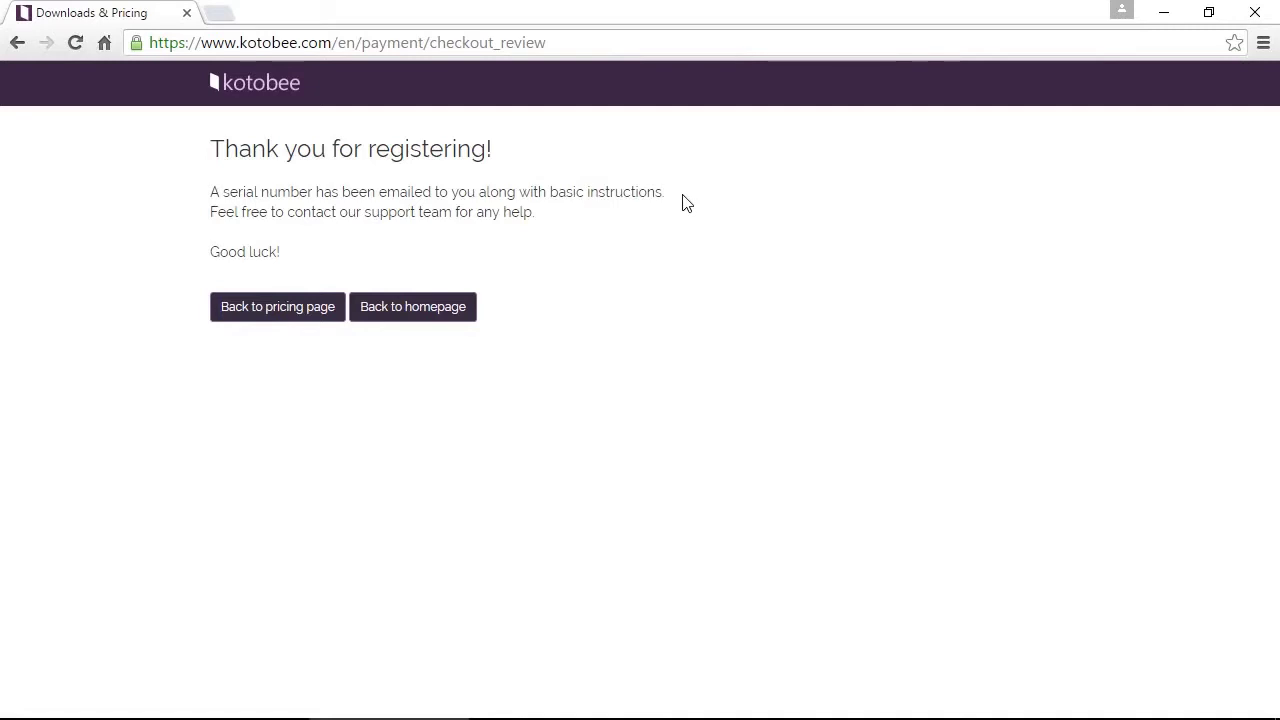
{"action": "key", "text": "alt+Tab"}
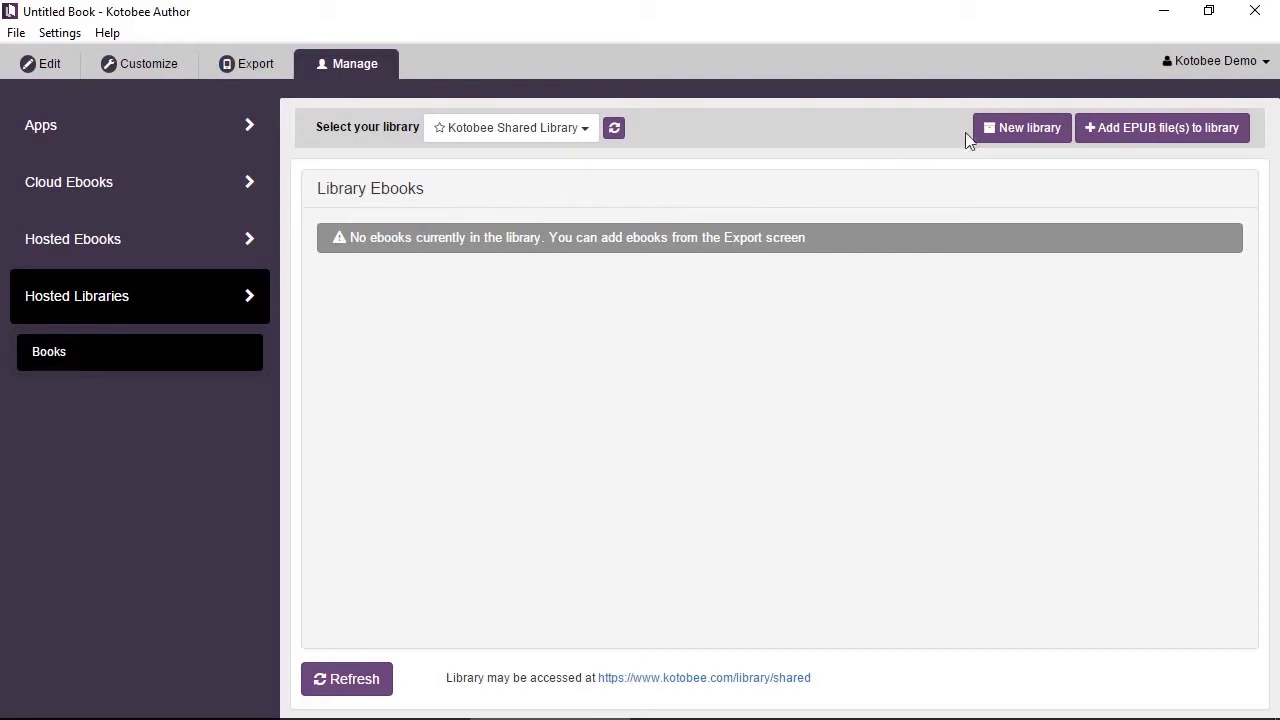
Create library 'My first library' with alias 'firstlibrary' and dismiss the success message
{"action": "left_click", "coordinate": [1020, 128]}
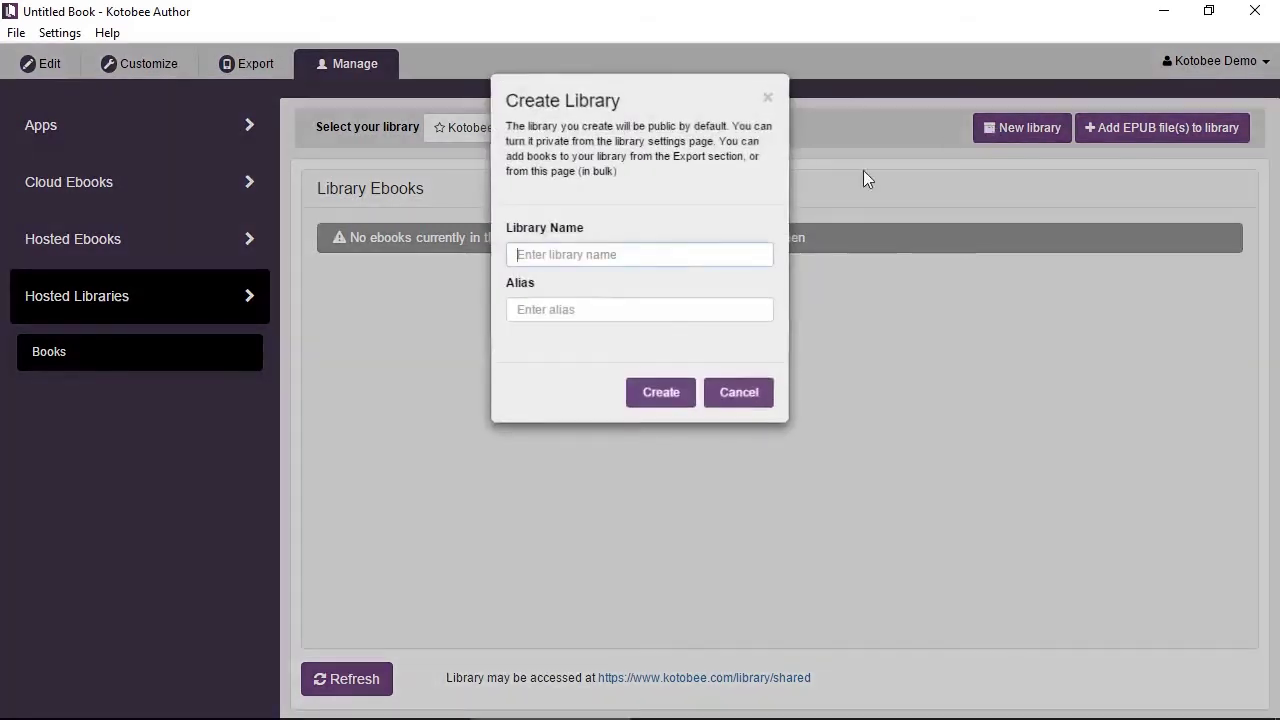
{"action": "type", "text": "My first library"}
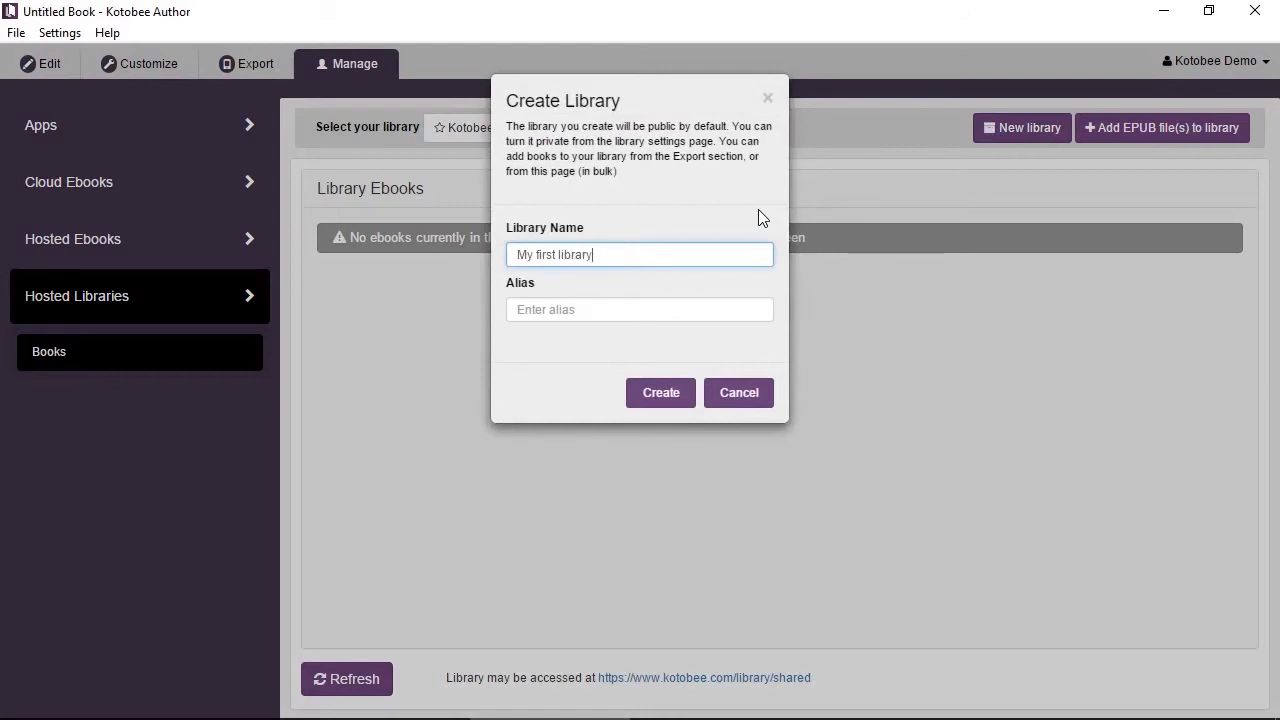
{"action": "key", "text": "Tab"}
{"action": "type", "text": "fir"}
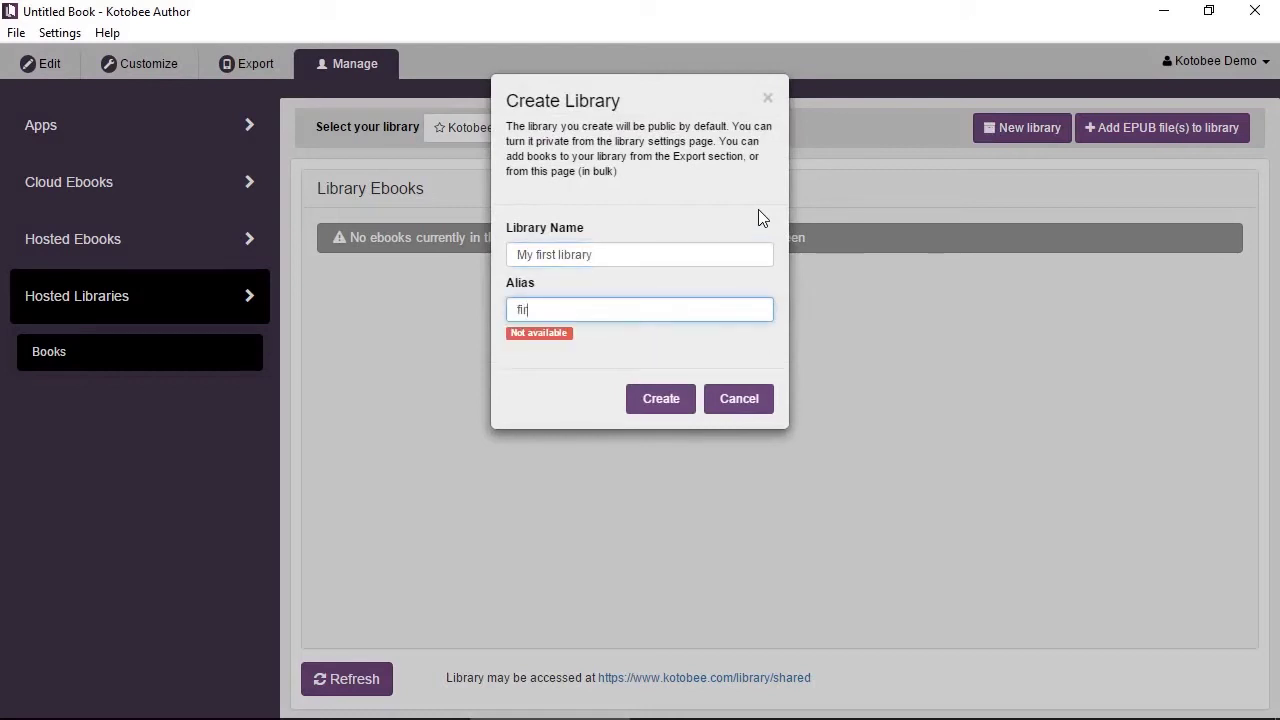
{"action": "type", "text": "stlibrary"}
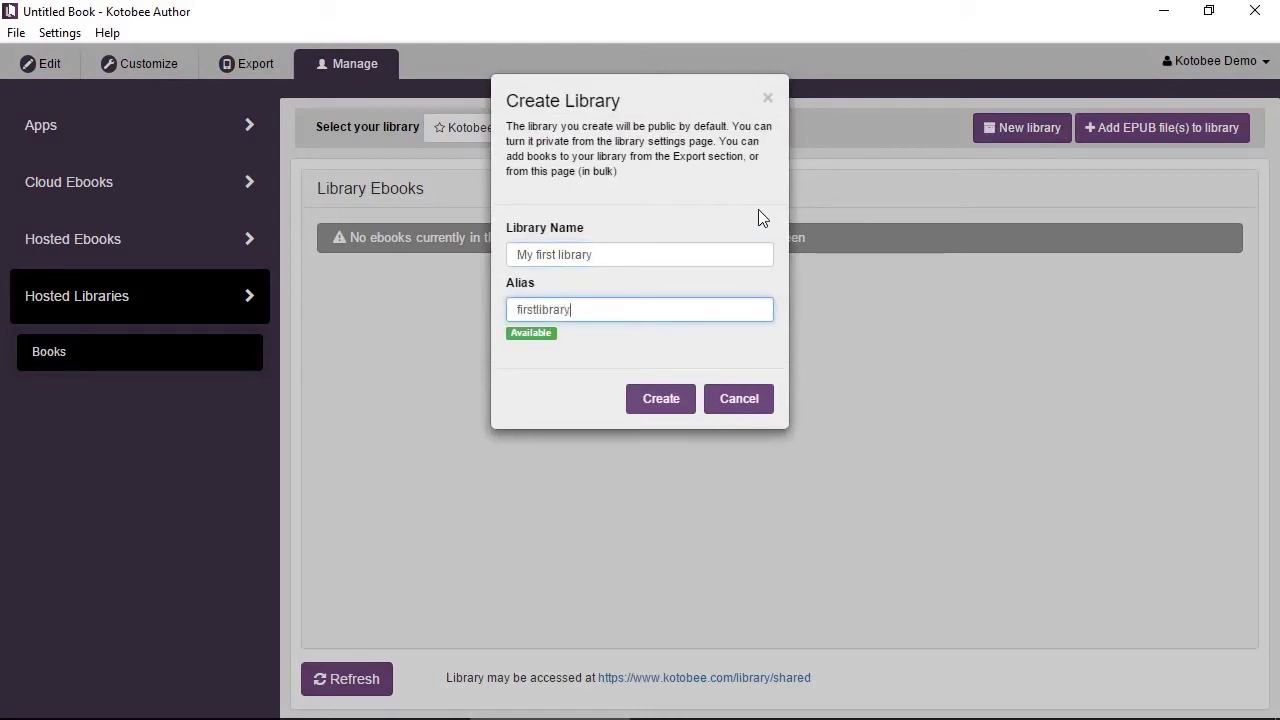
{"action": "left_click", "coordinate": [680, 400]}
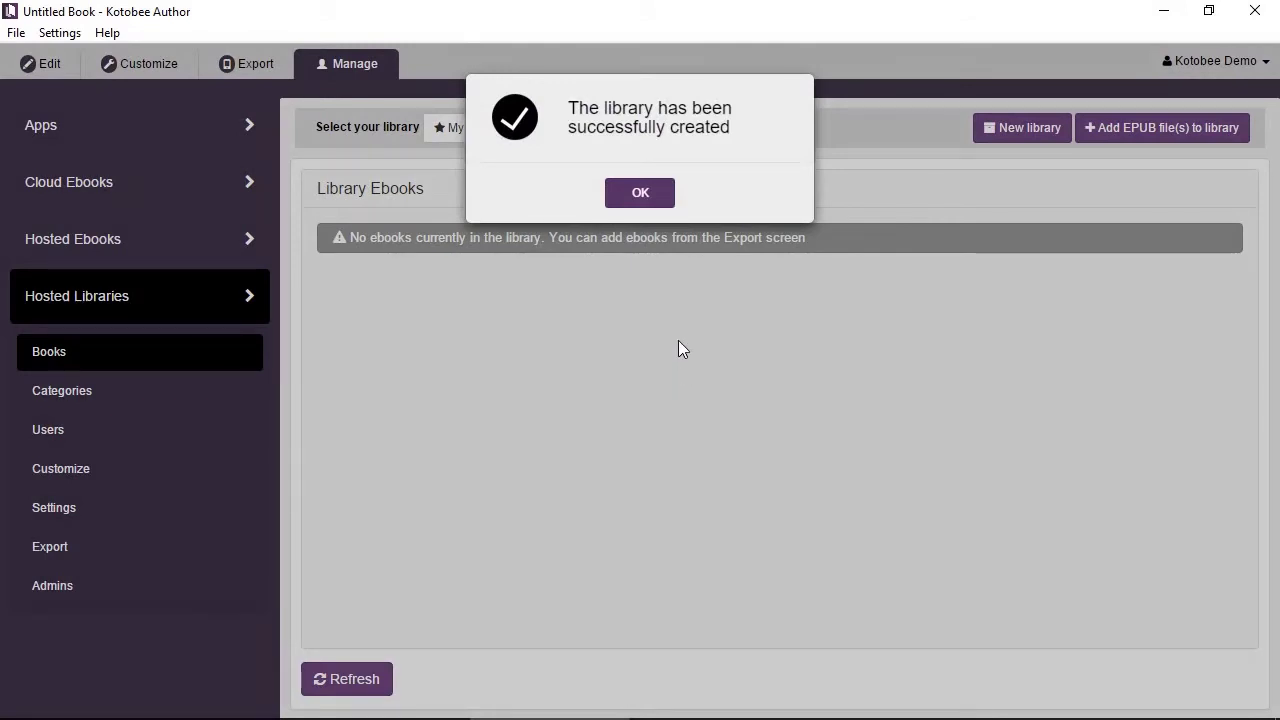
{"action": "left_click", "coordinate": [640, 195]}
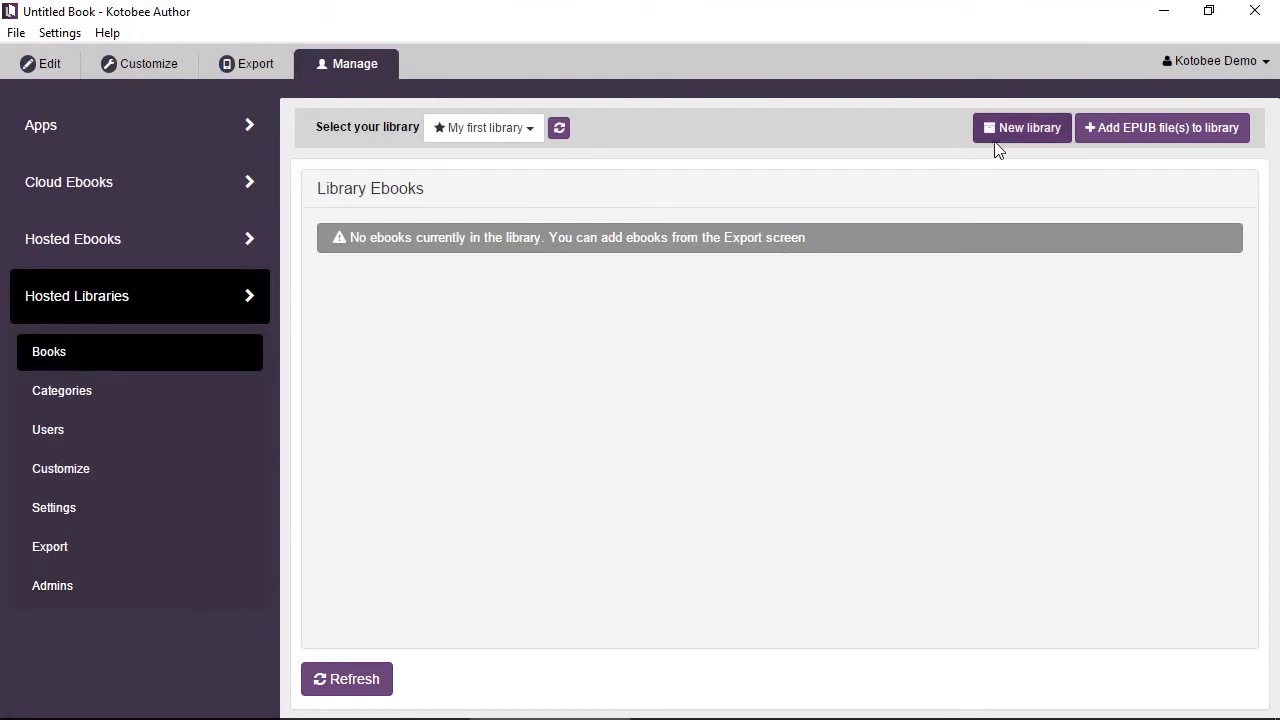
Begin adding EPUB files to My first library
{"action": "left_click", "coordinate": [1116, 136]}
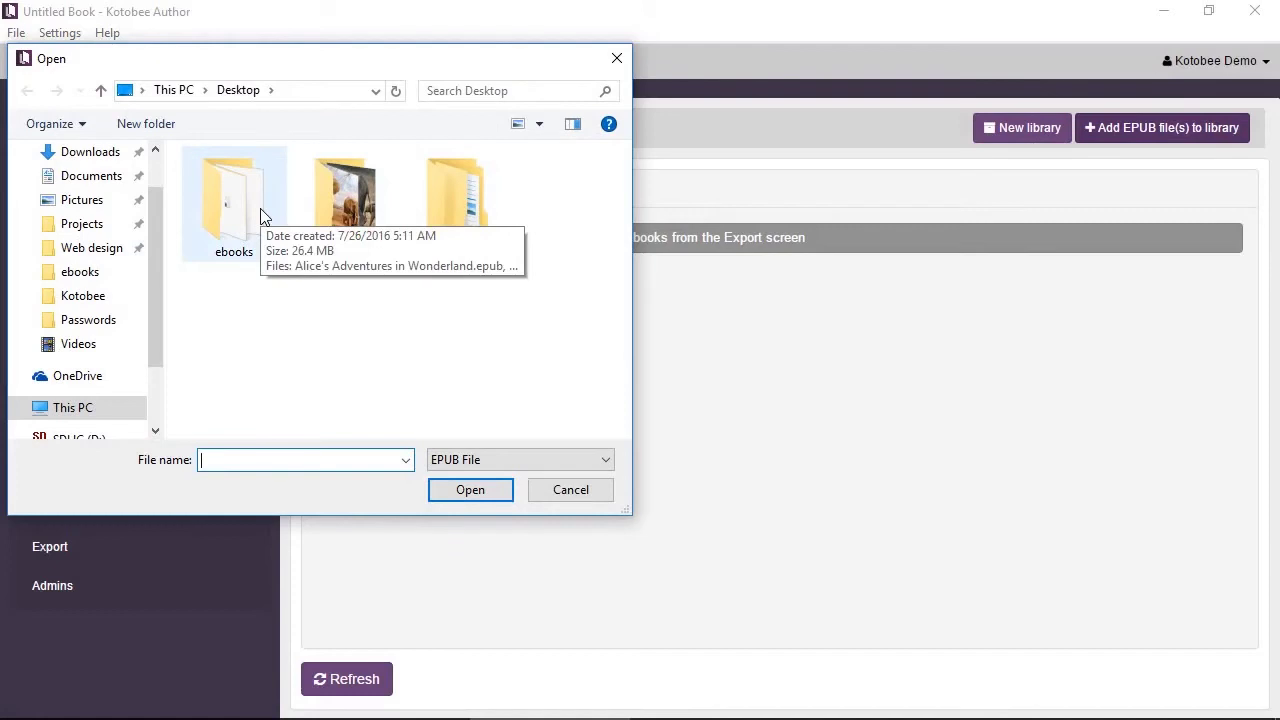
Add Alice's Adventures in Wonderland.epub from the Desktop ebooks folder to the library
{"action": "double_click", "coordinate": [263, 214]}
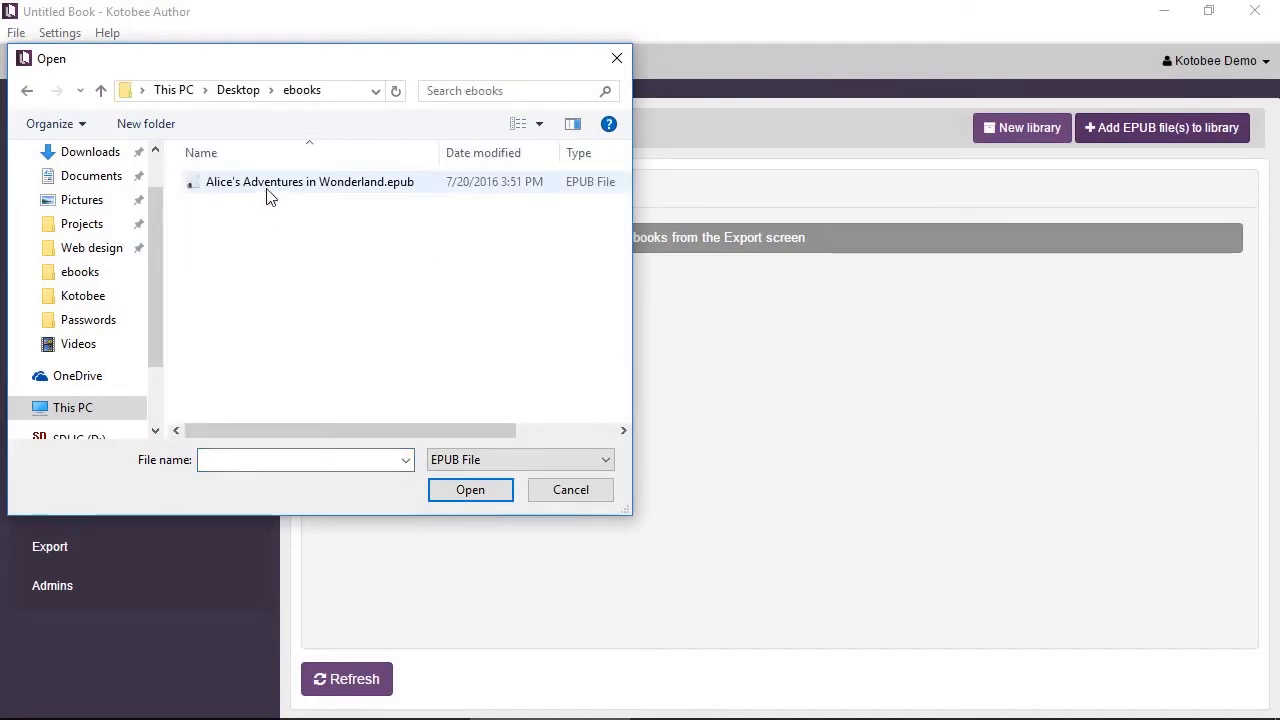
{"action": "left_click", "coordinate": [268, 196]}
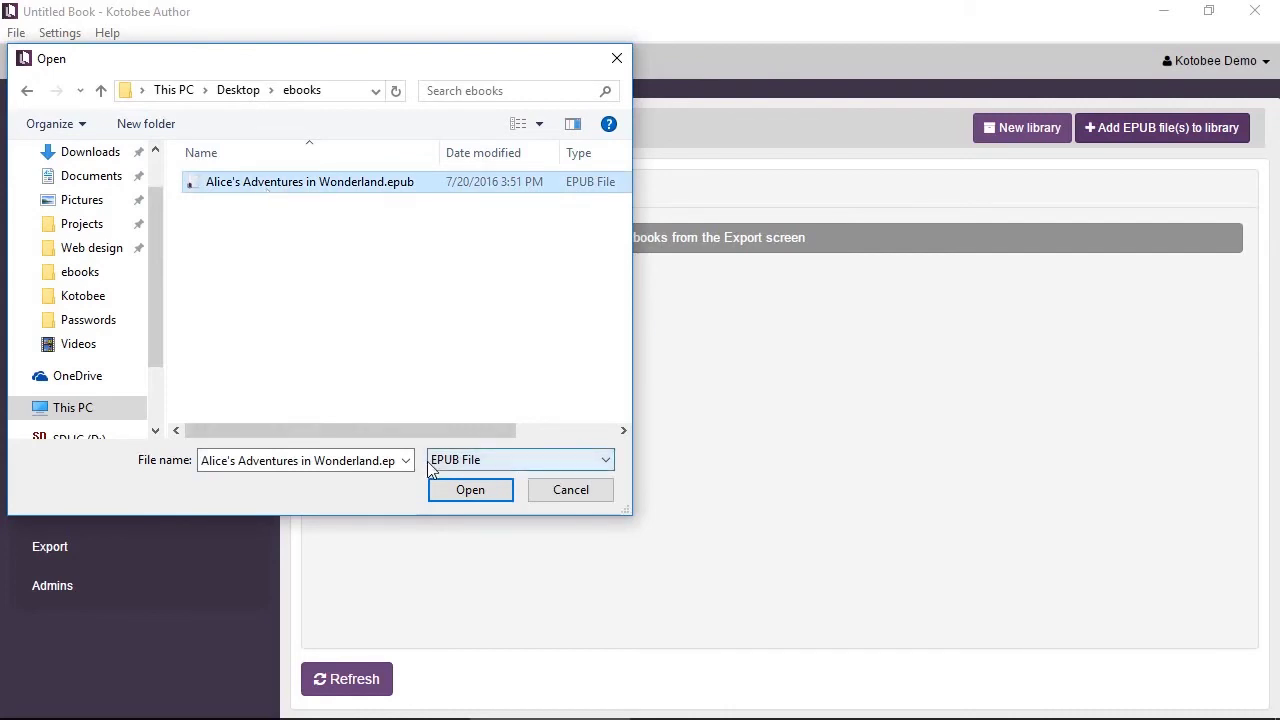
{"action": "left_click", "coordinate": [453, 490]}
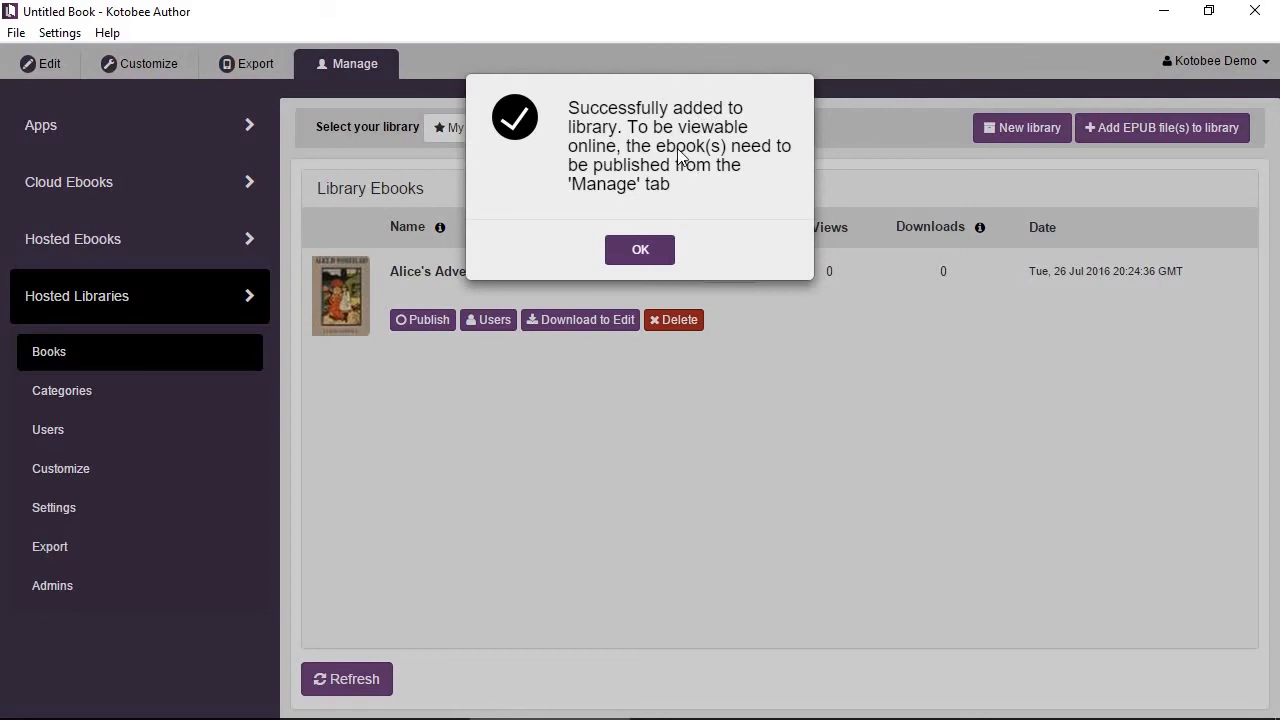
{"action": "left_click", "coordinate": [640, 251]}
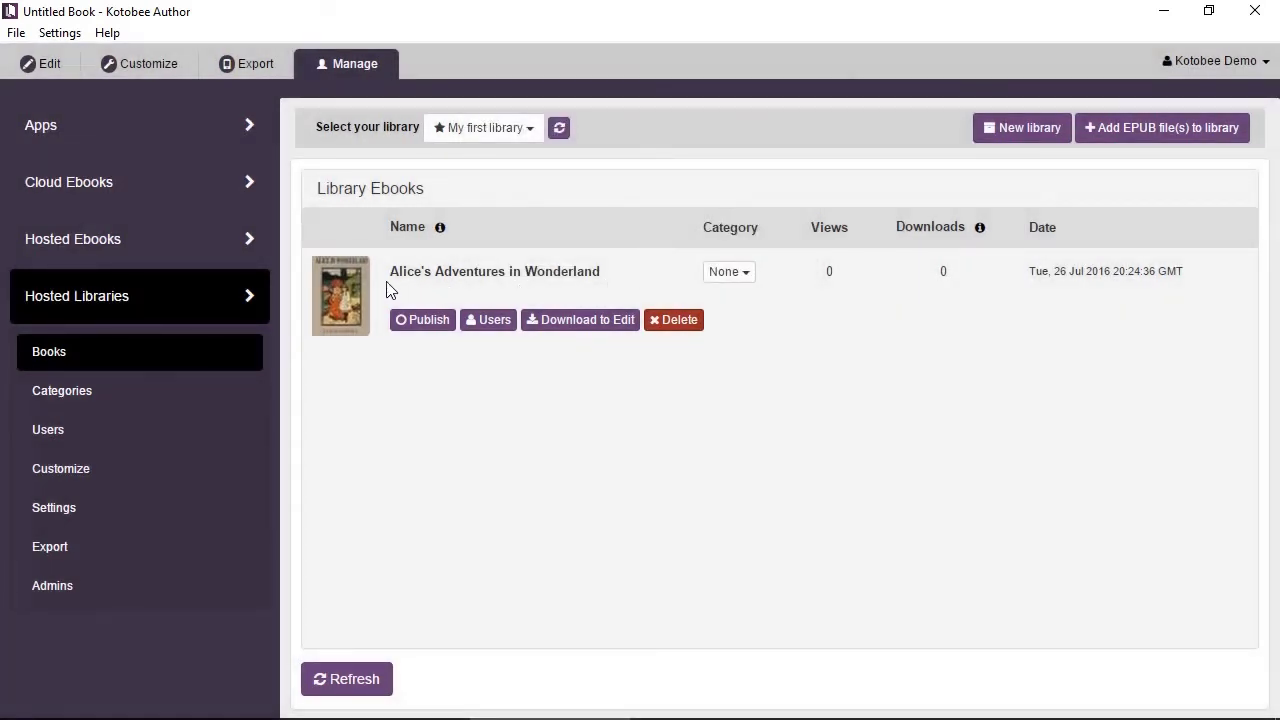
Publish Alice's Adventures in Wonderland online with its category unchanged, then go to Export
{"action": "left_click", "coordinate": [730, 284]}
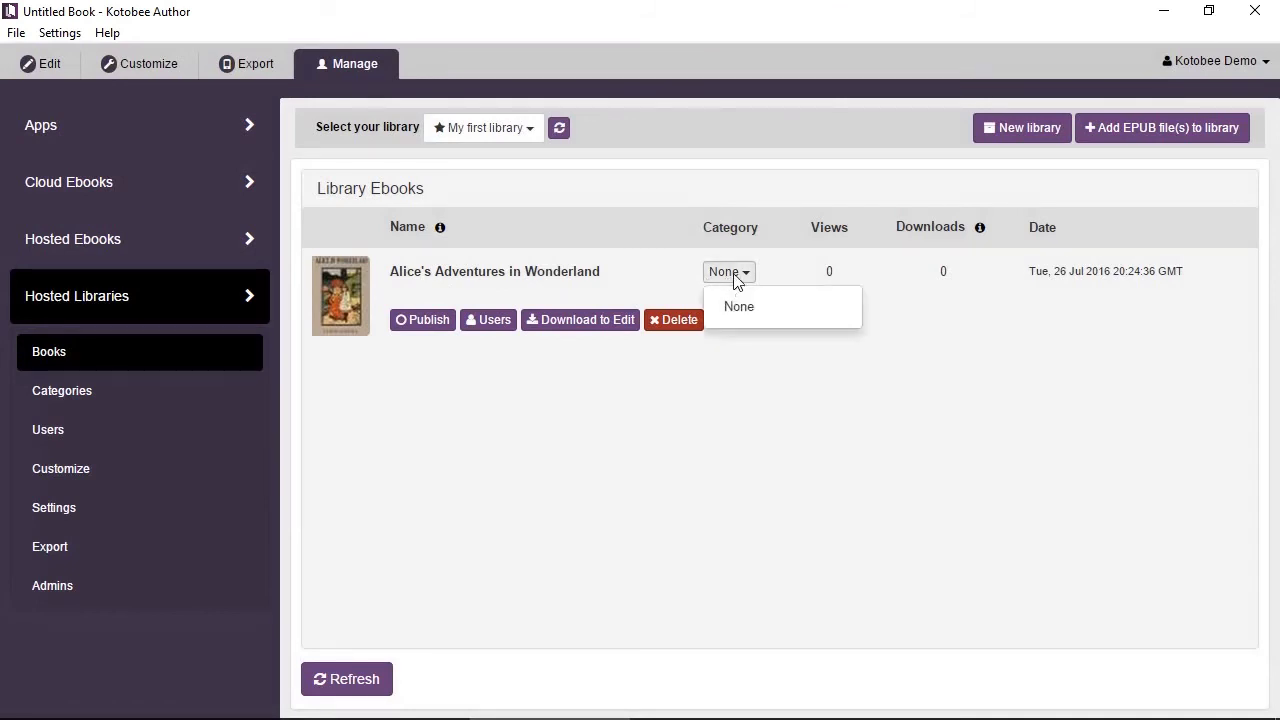
{"action": "left_click", "coordinate": [735, 276]}
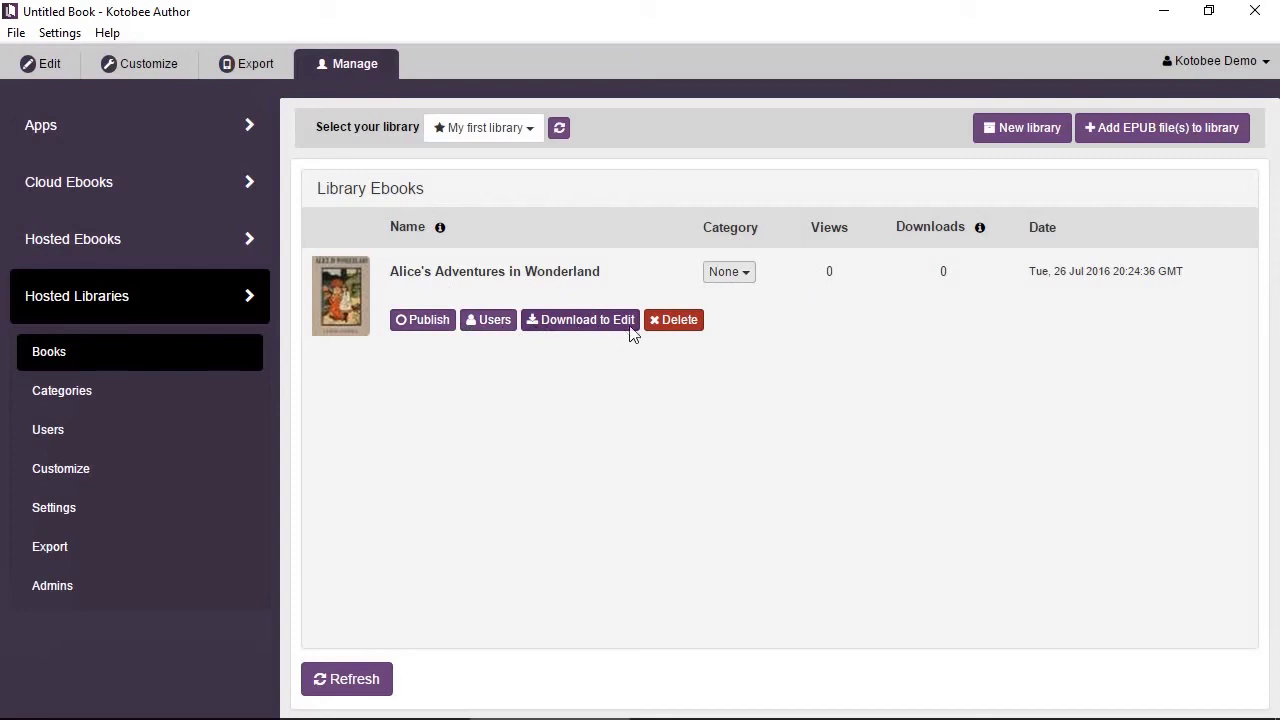
{"action": "left_click", "coordinate": [443, 328]}
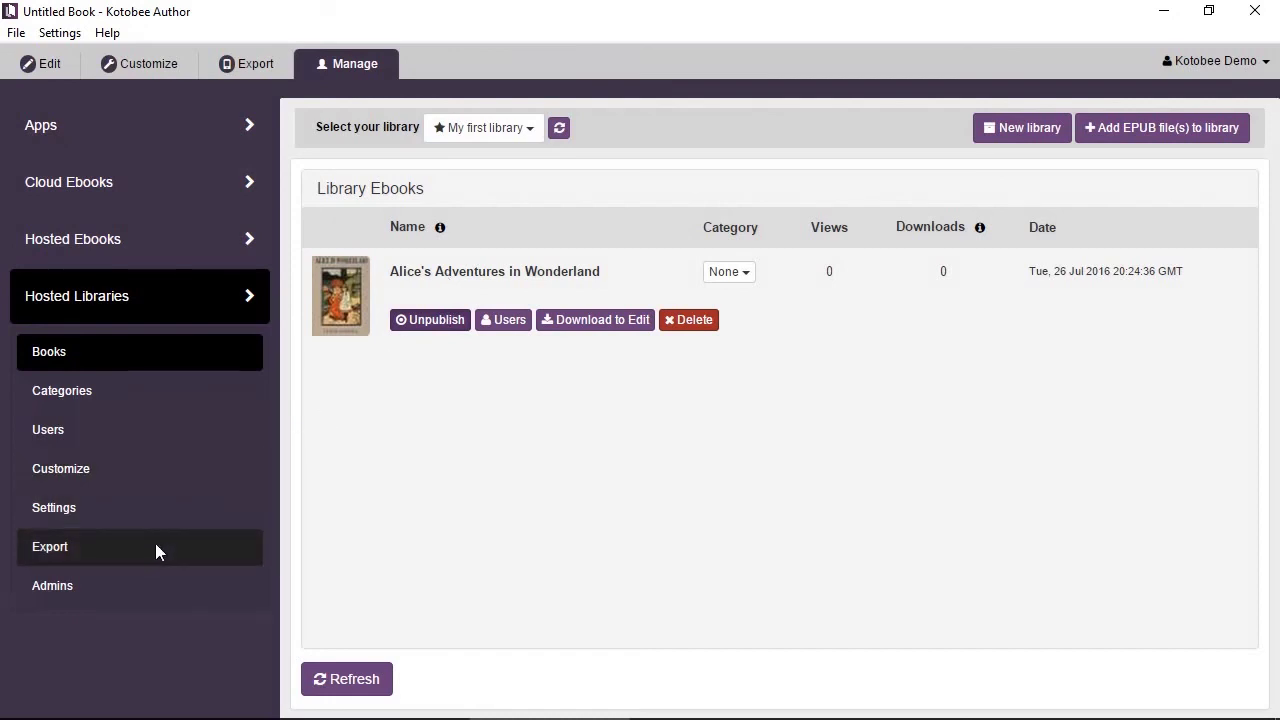
{"action": "left_click", "coordinate": [71, 551]}
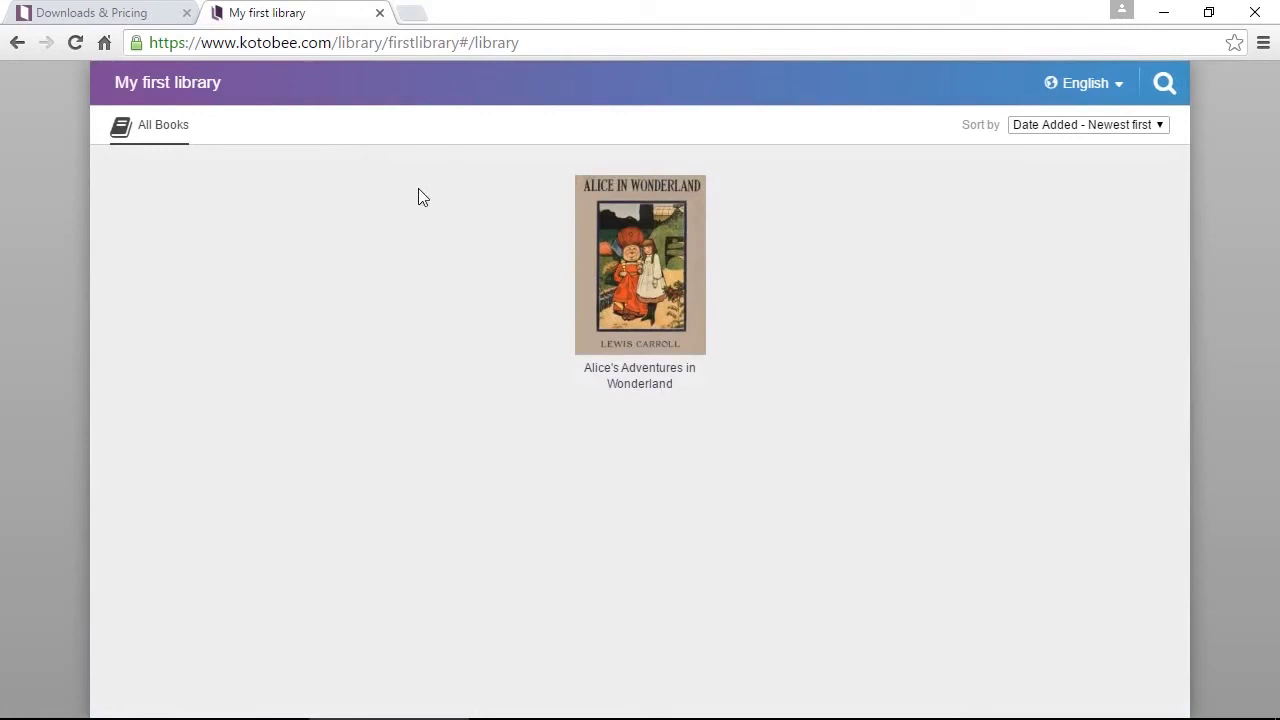
Read Alice's Adventures in Wonderland in the Cloud Library's online reader via its details panel
{"action": "left_click", "coordinate": [641, 287]}
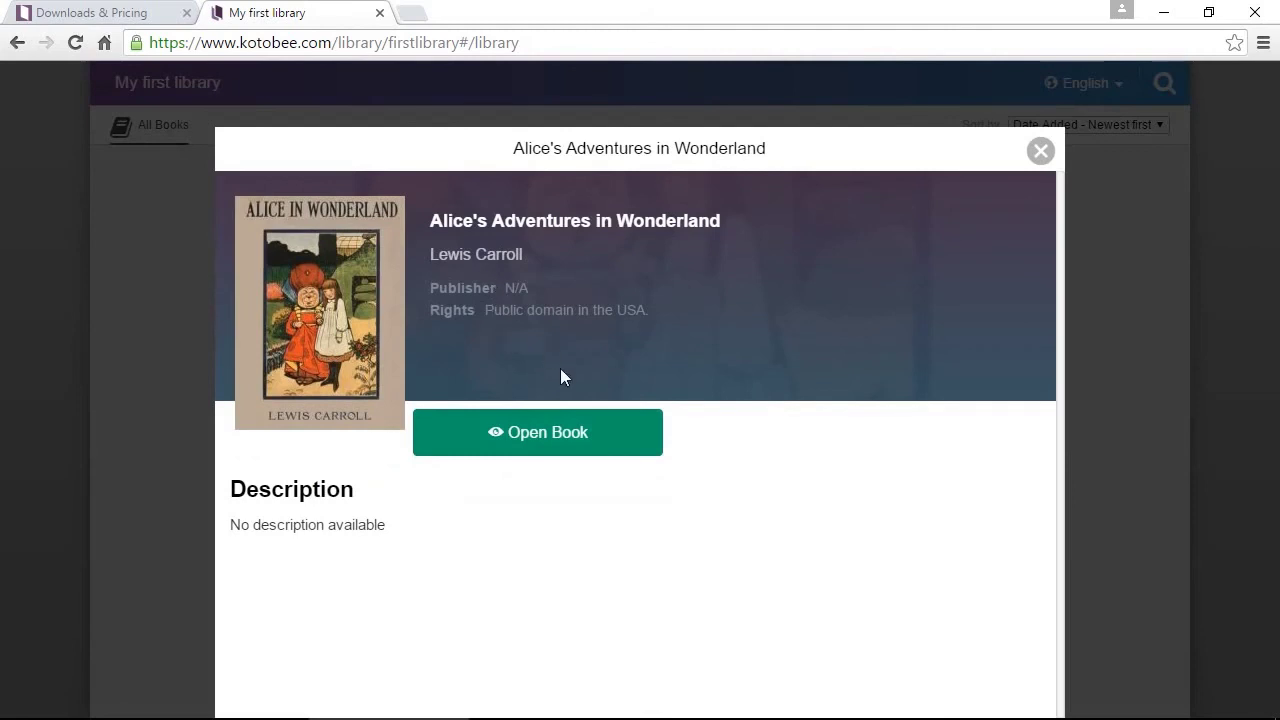
{"action": "left_click", "coordinate": [548, 446]}
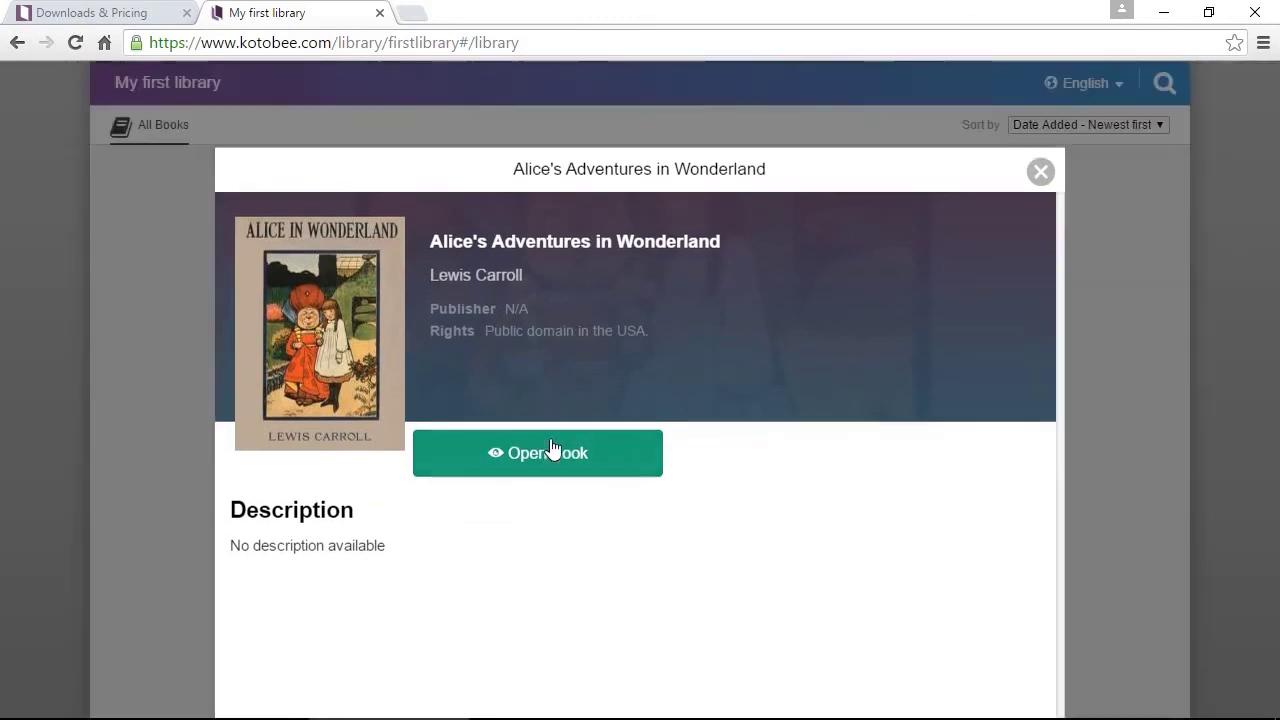